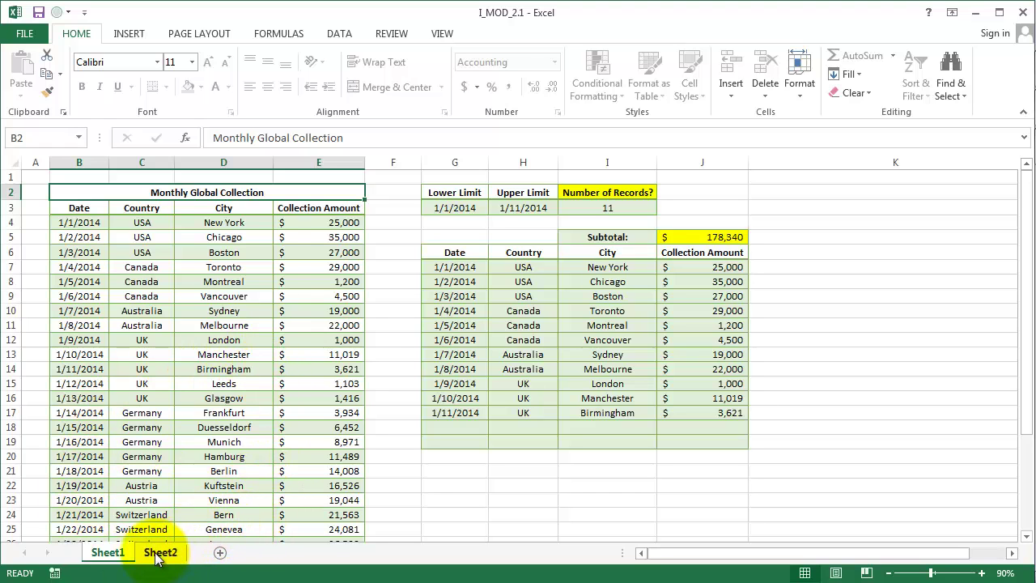
Compare the collection data on Sheet1 and Sheet2, checking several cells in and around the Sheet2 table, and return to Sheet1
click(231, 311)
key(F2)
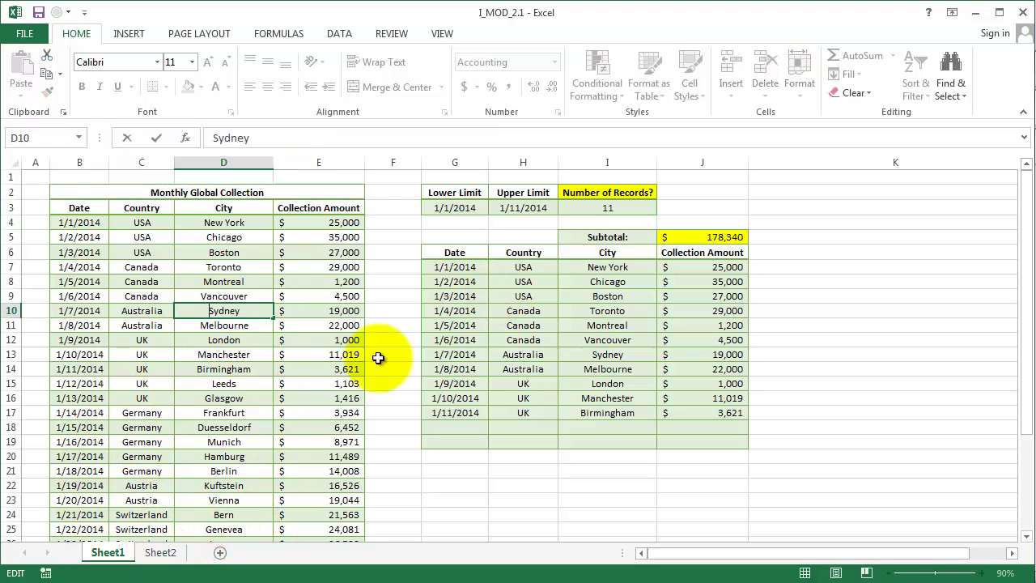
click(159, 553)
click(421, 278)
click(501, 262)
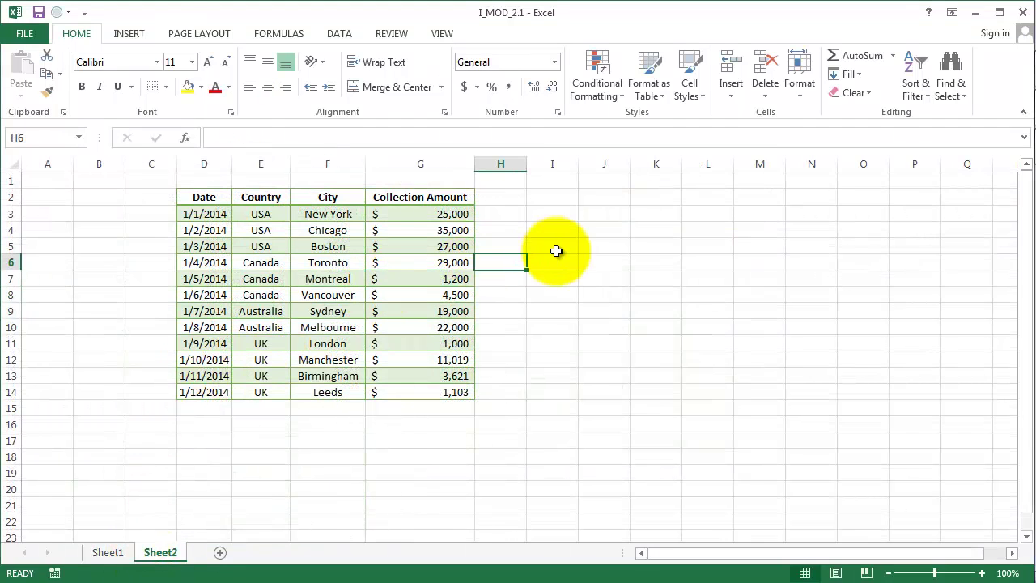
click(562, 262)
click(420, 344)
click(204, 311)
click(121, 214)
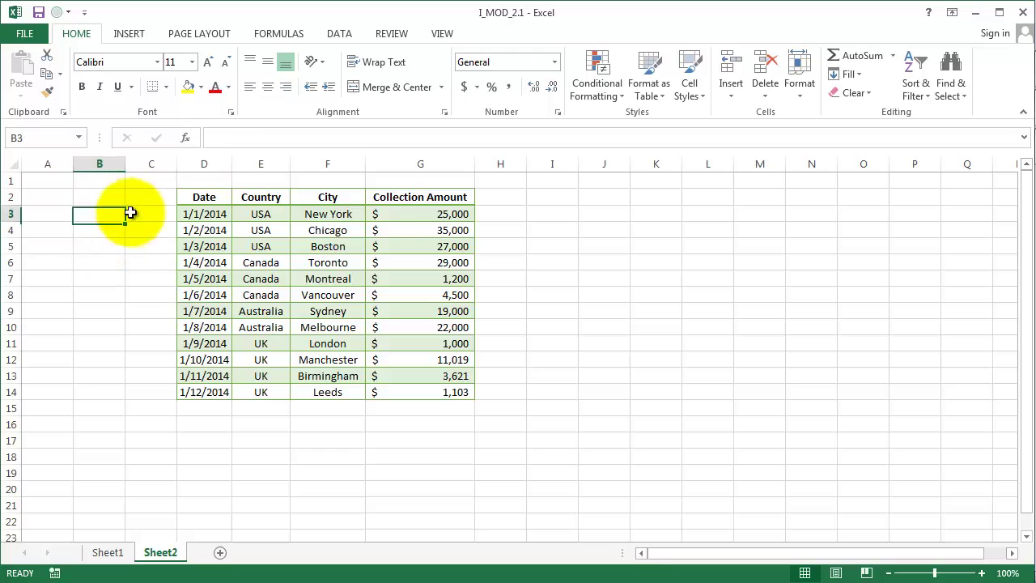
click(212, 213)
click(425, 263)
click(436, 232)
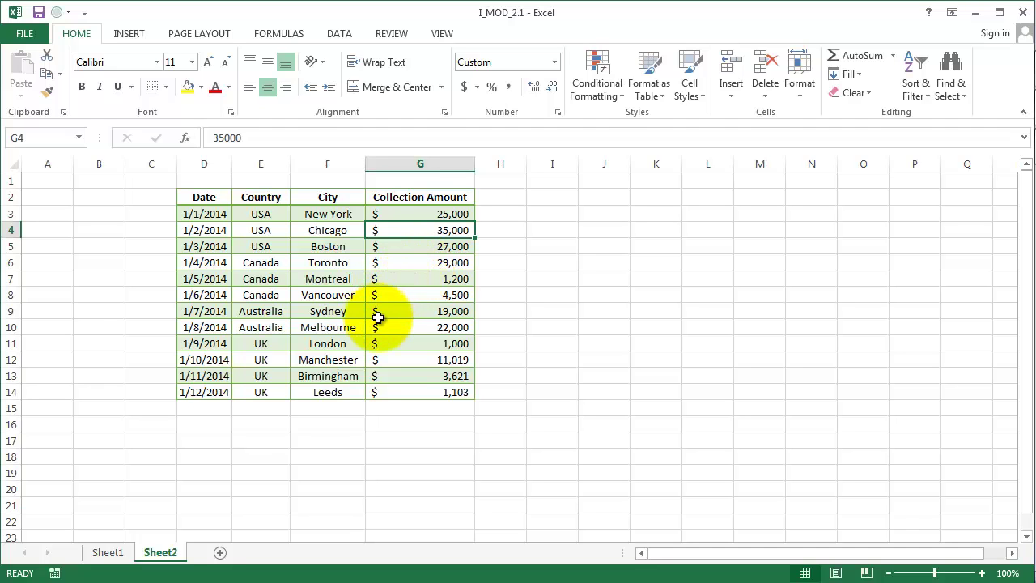
click(107, 554)
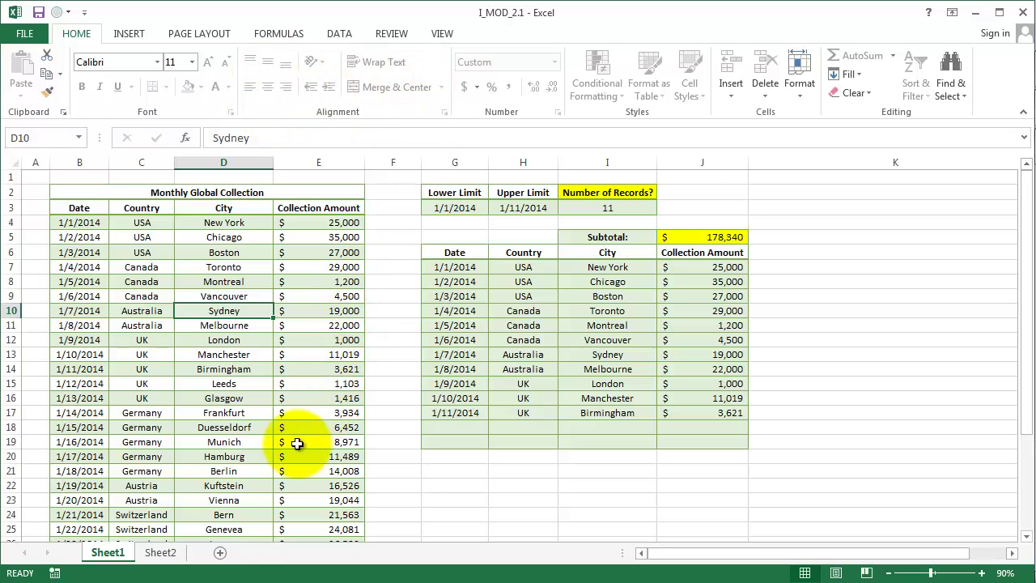
Add a new blank worksheet to the workbook and delete it again
click(219, 554)
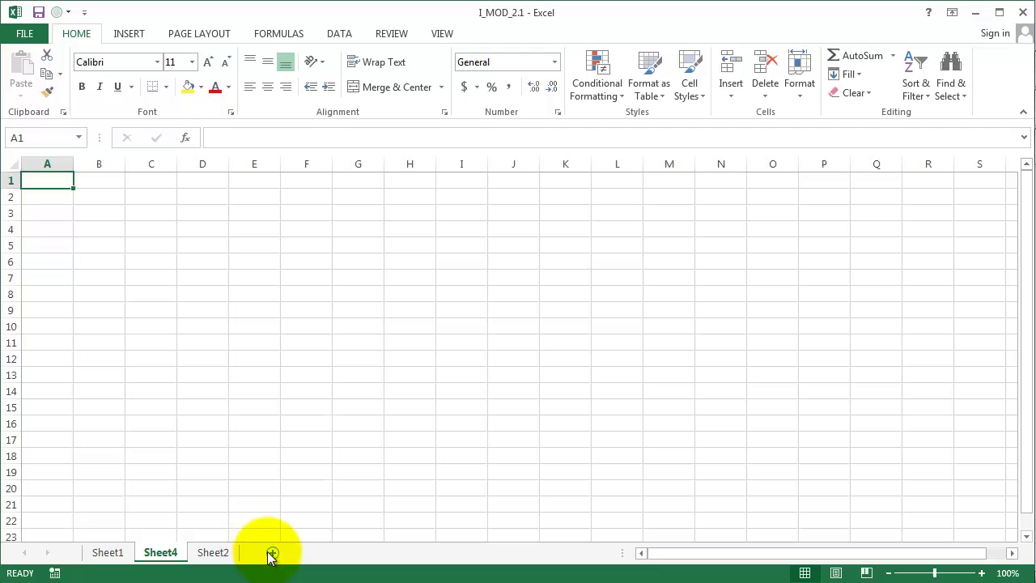
right_click(145, 555)
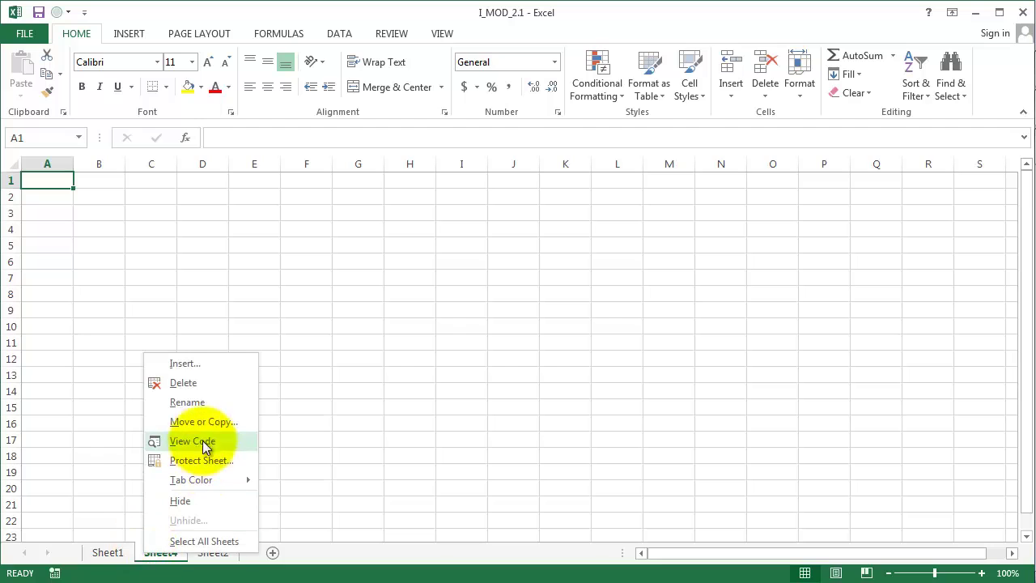
click(195, 390)
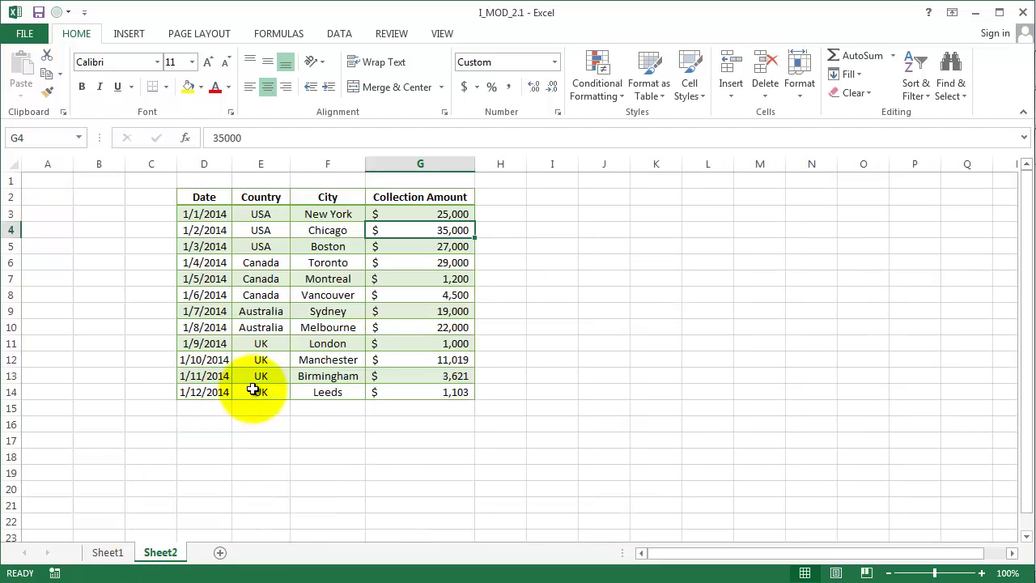
click(214, 489)
From Sheet1, protect the workbook with the Structure option selected, leaving the optional password blank
click(110, 554)
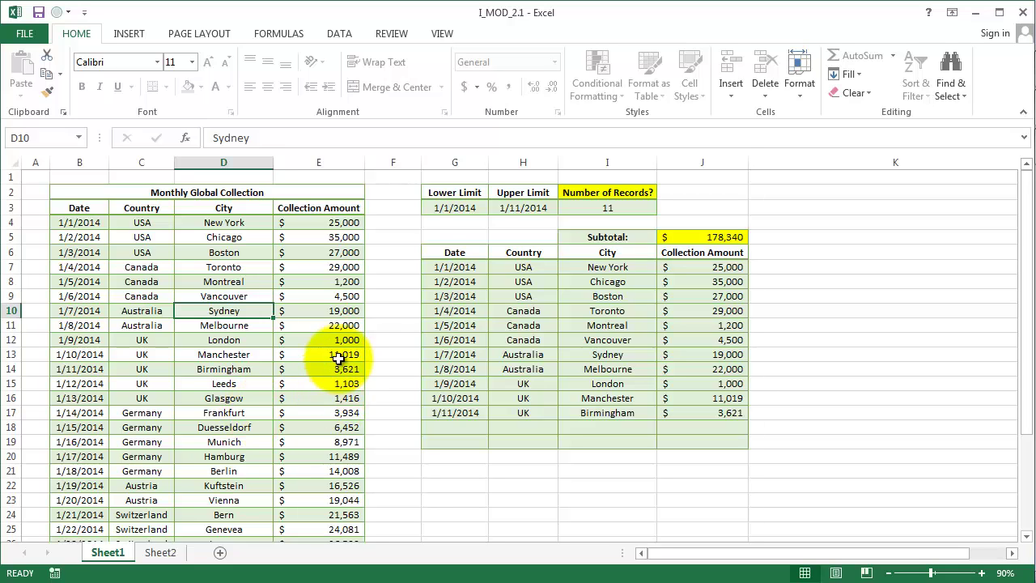
click(384, 39)
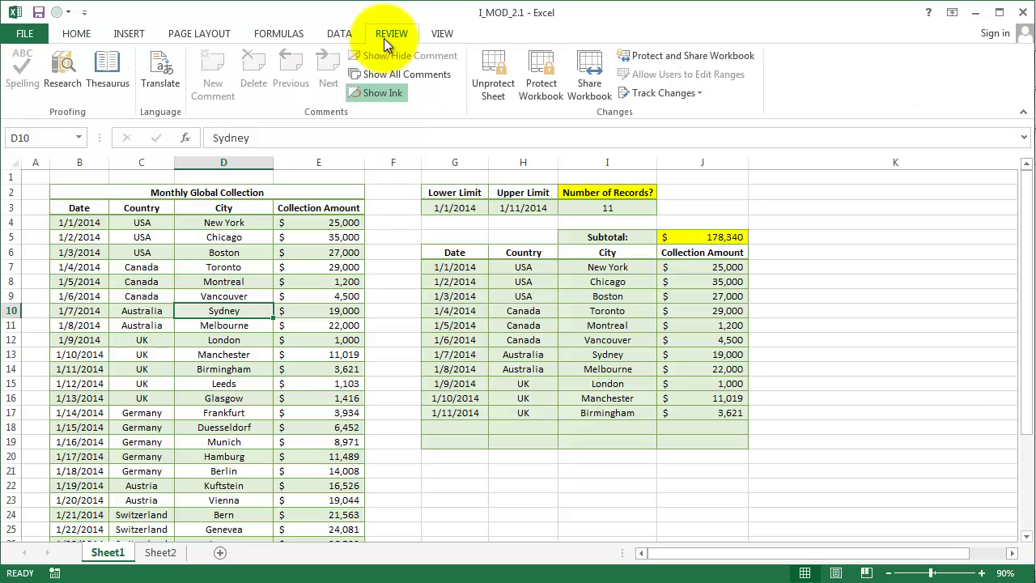
click(528, 95)
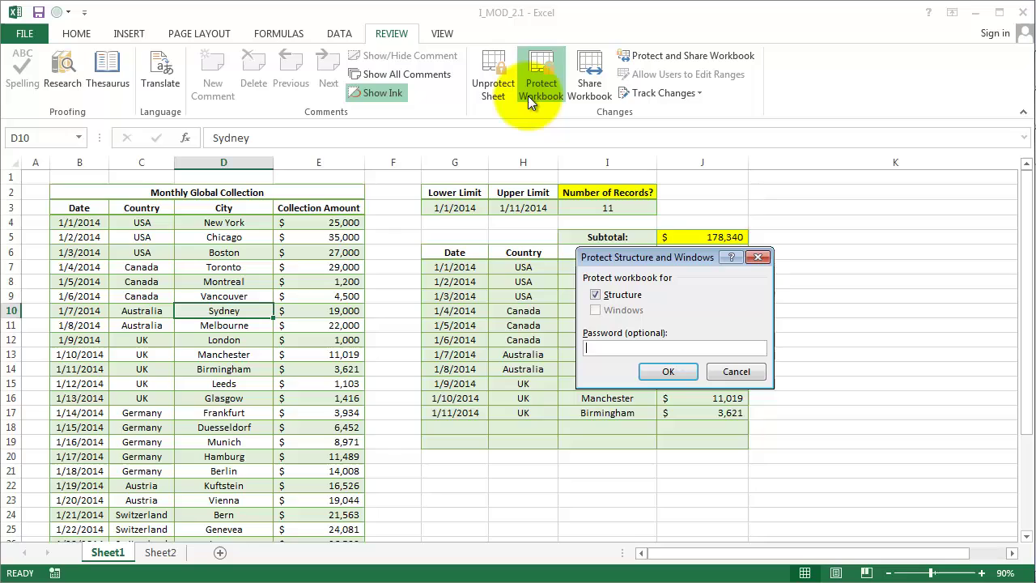
click(650, 372)
click(600, 350)
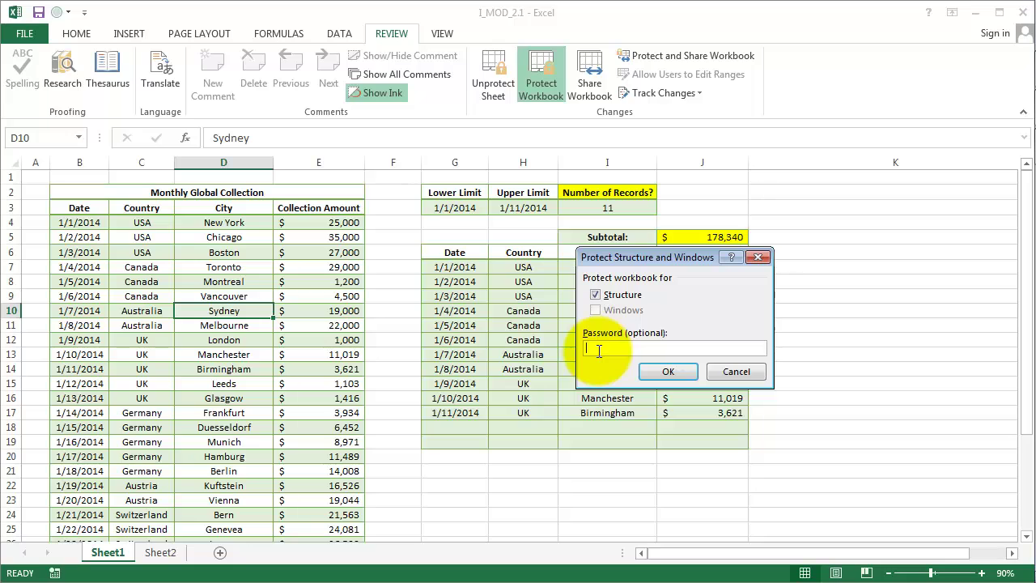
click(673, 373)
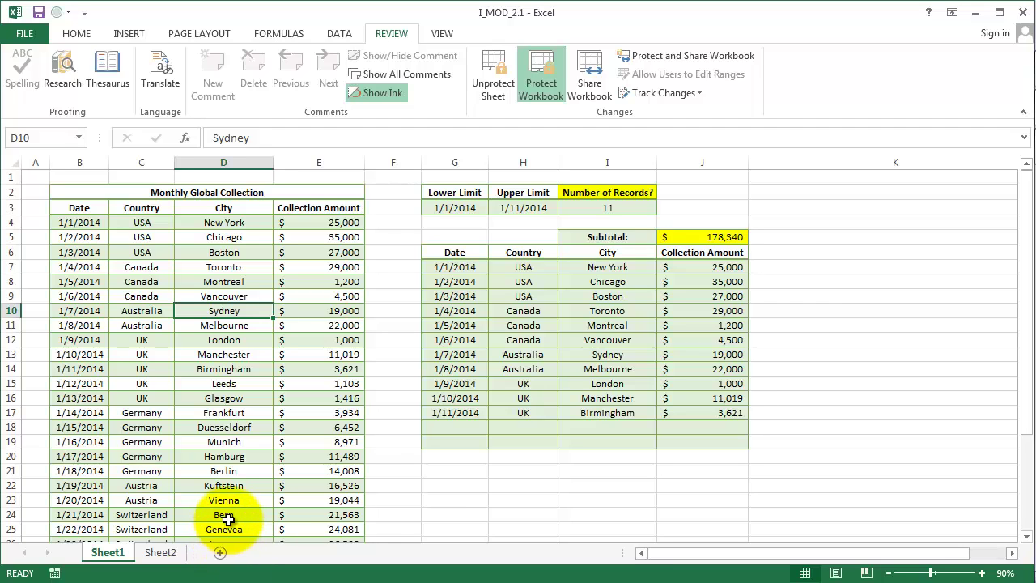
Test cell editing on Sheet2 by entering "faf" over Montreal in F7 and discarding the entry
click(162, 554)
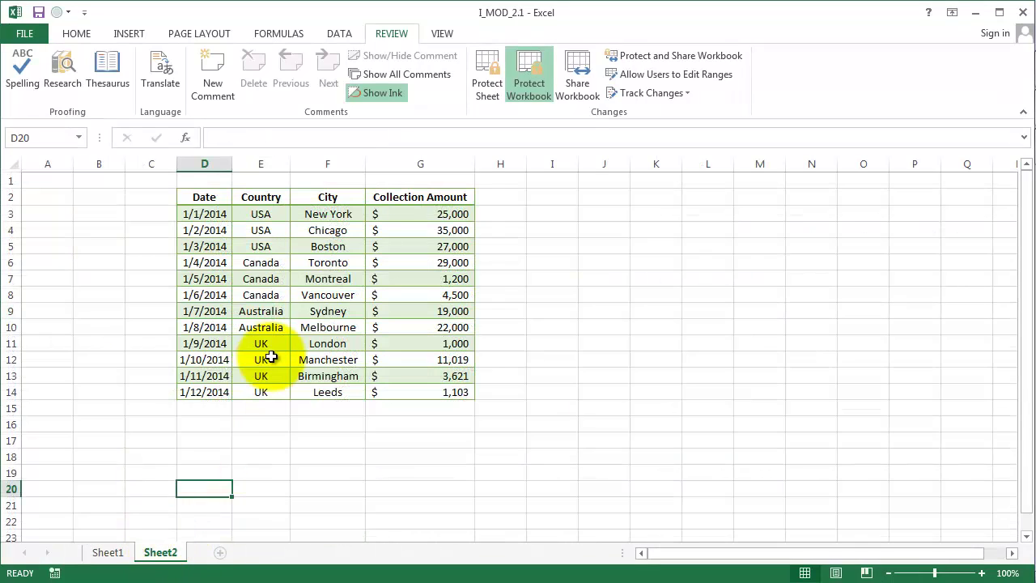
click(266, 348)
click(217, 261)
click(336, 278)
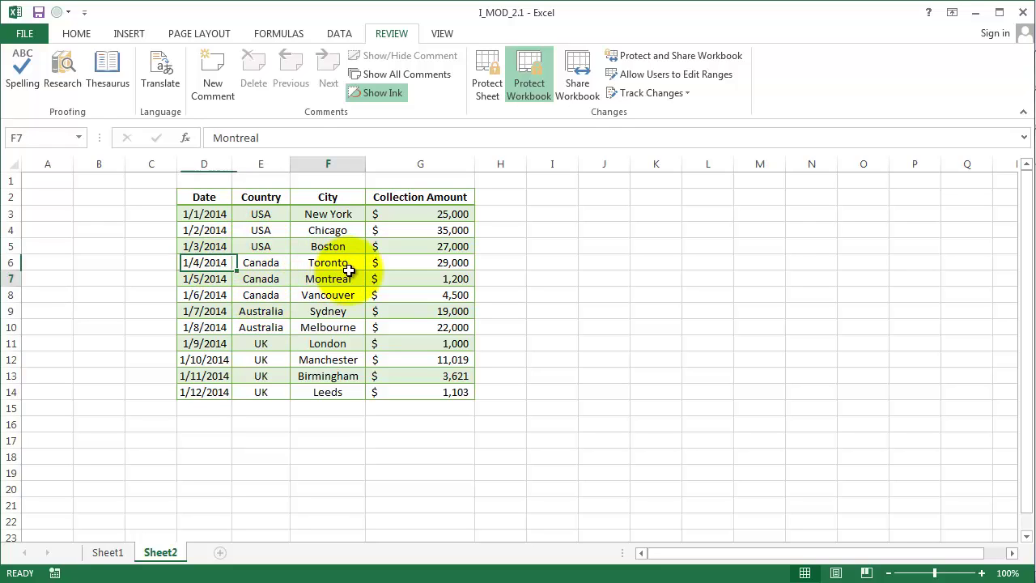
text(faf)
key(Escape)
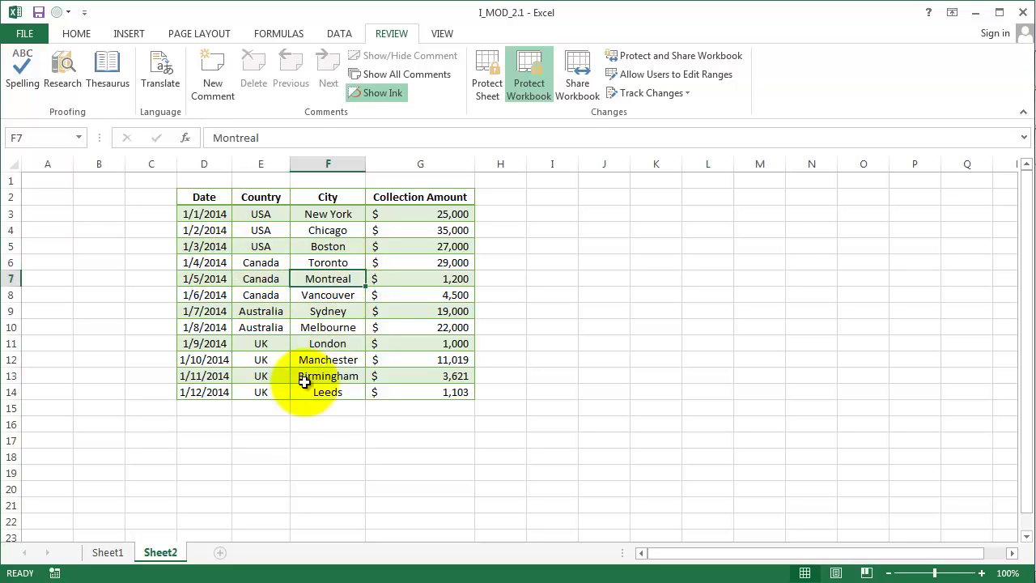
Try editing the New York cell D4 on Sheet1 and entering "China" in F7 on Sheet2, keeping neither edit
click(123, 555)
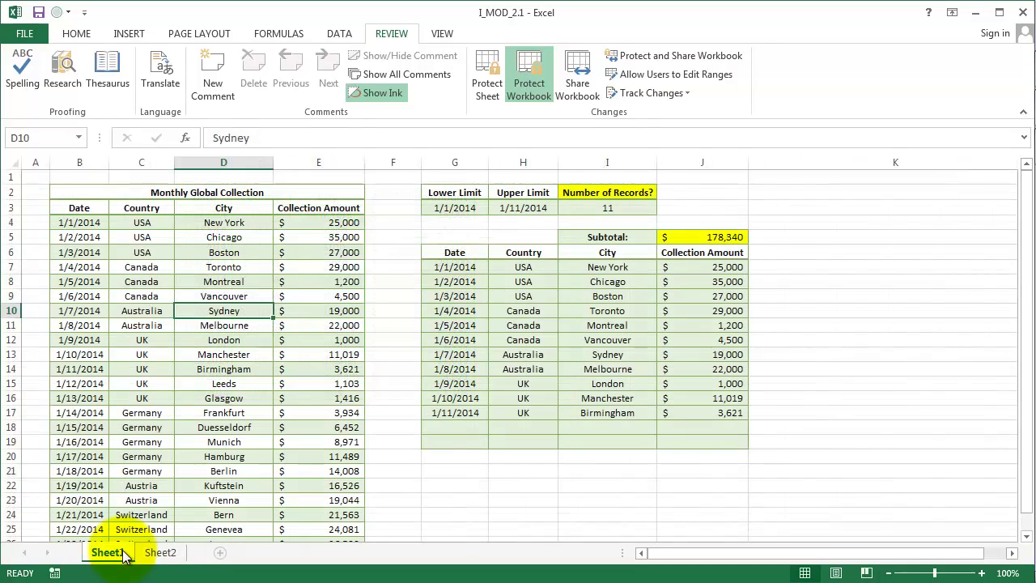
click(194, 218)
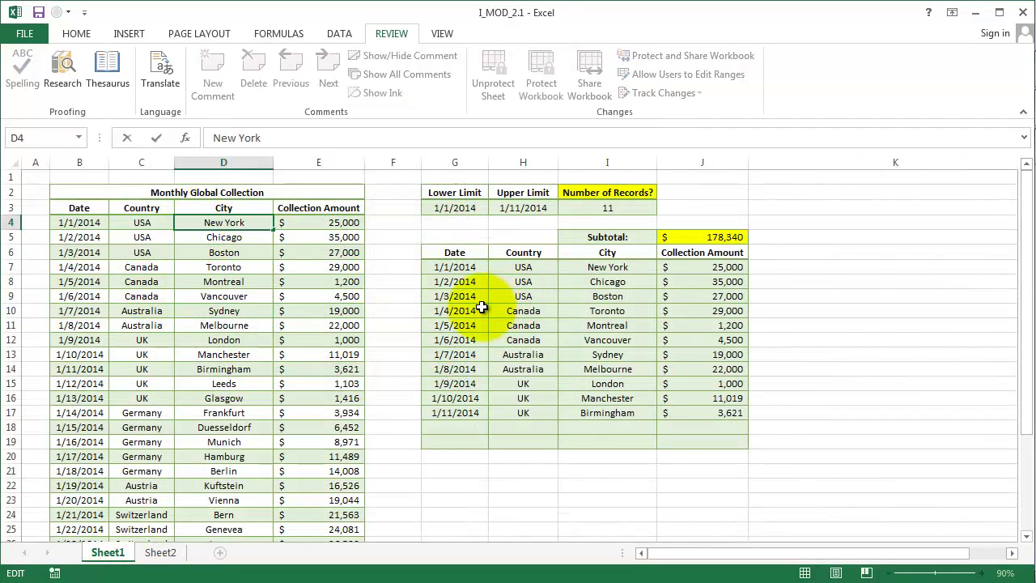
click(166, 552)
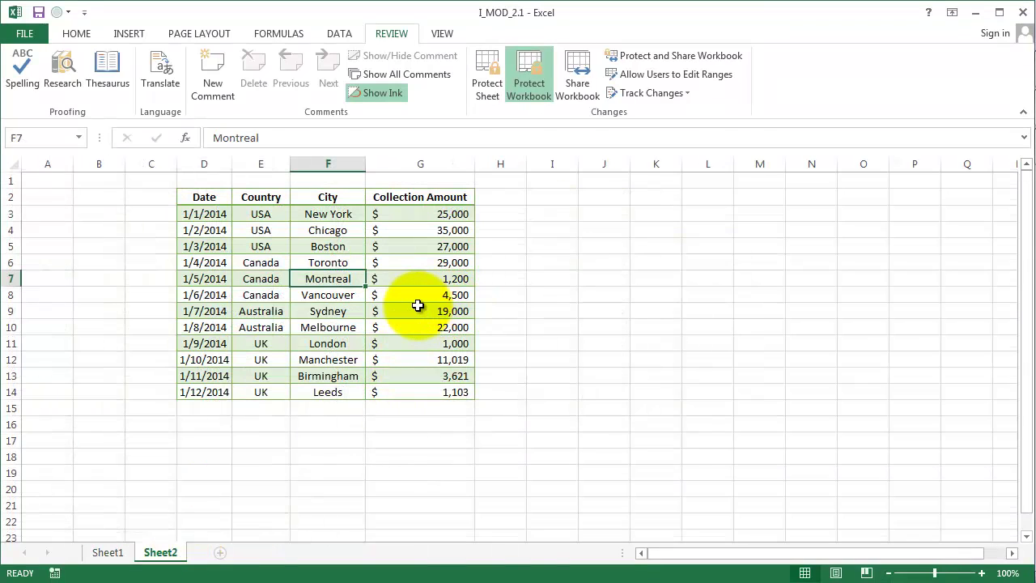
text(China)
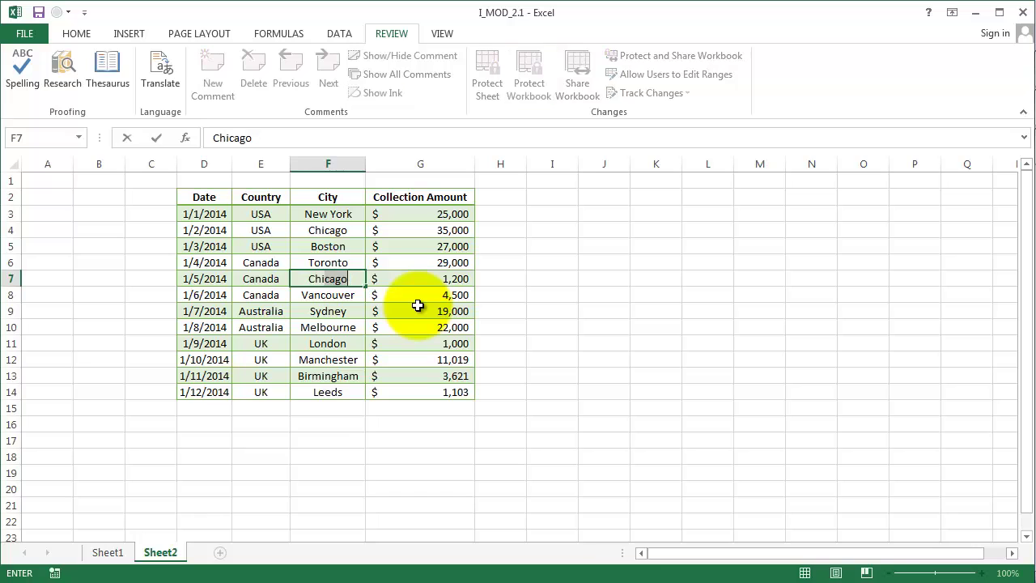
key(Escape)
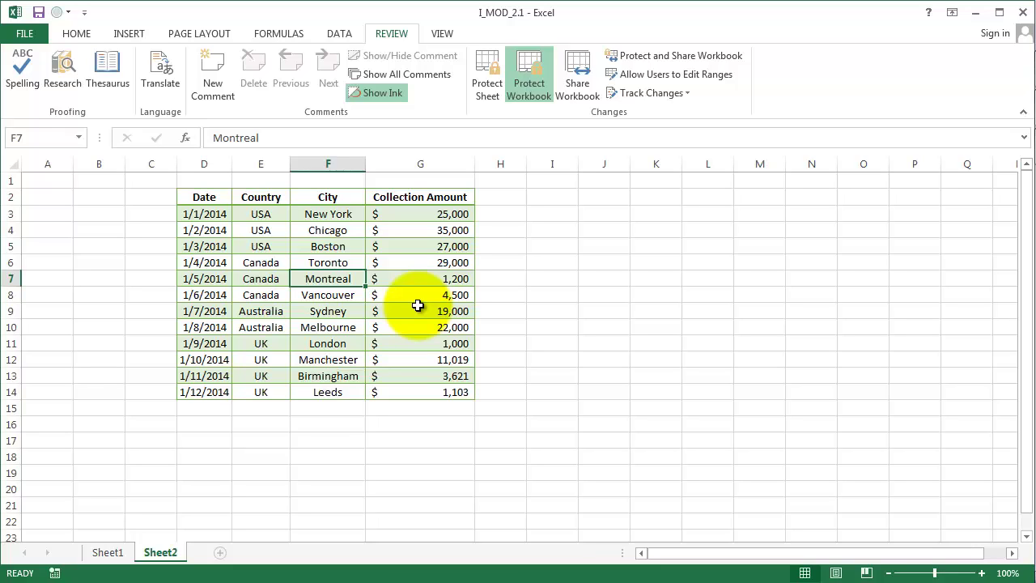
Check which worksheet commands, such as insert, delete, rename, move and hide, are available for Sheet1 under workbook protection
click(220, 519)
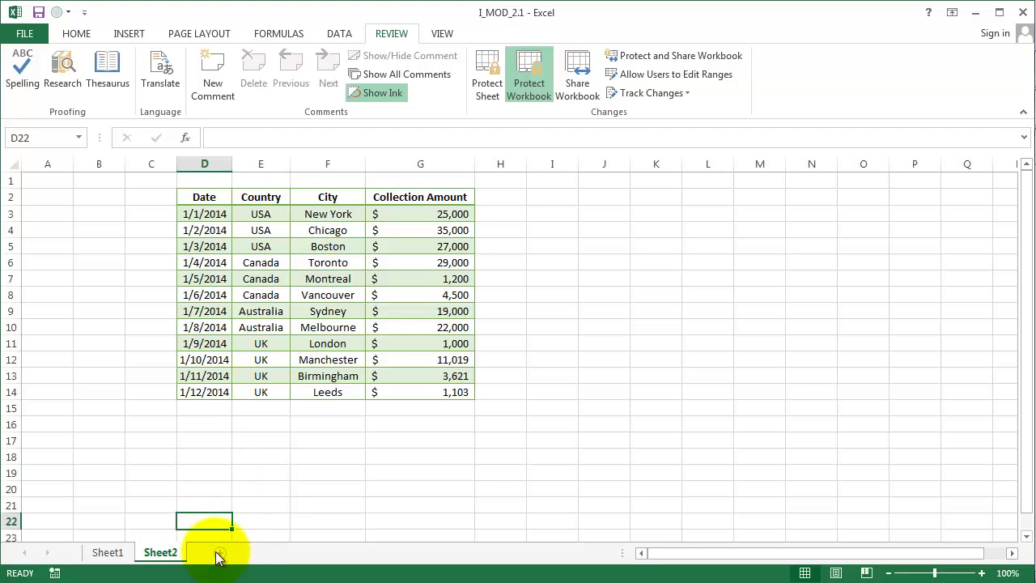
right_click(108, 552)
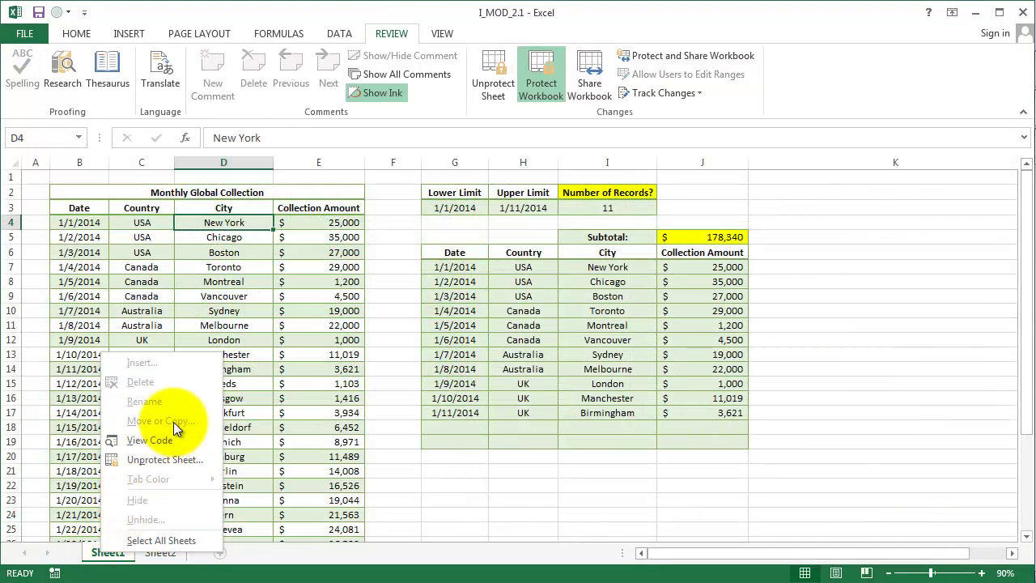
click(340, 476)
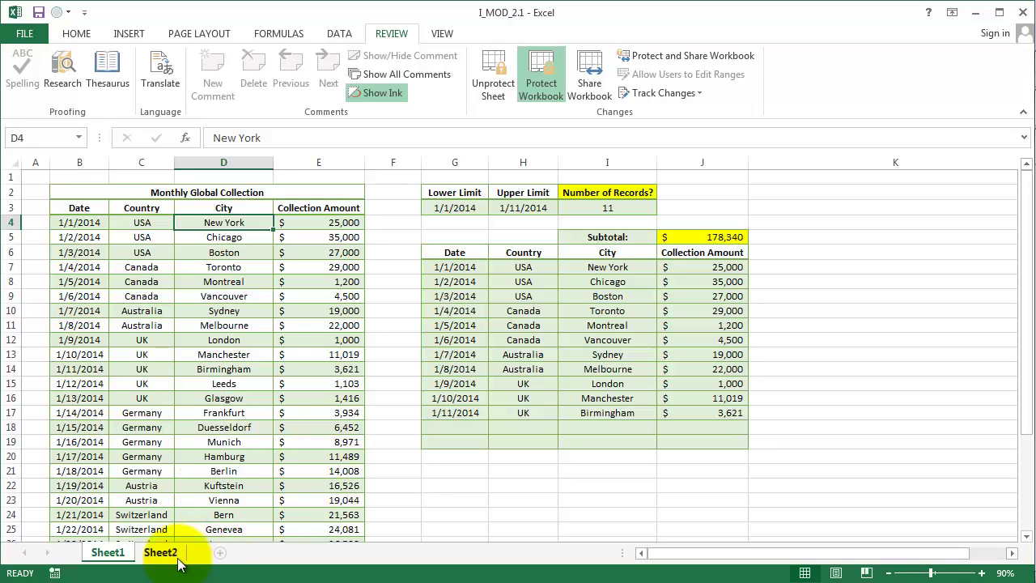
right_click(118, 556)
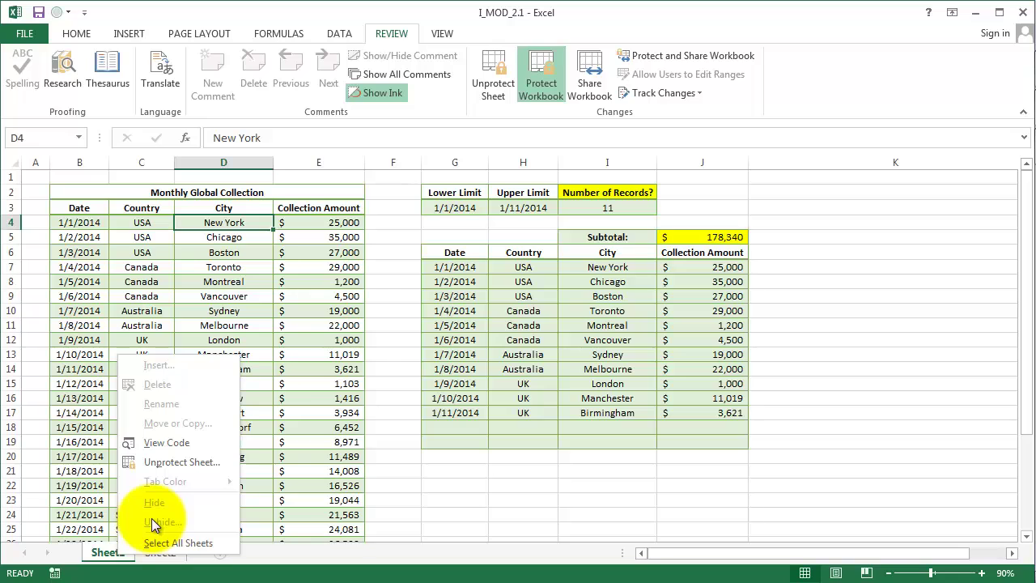
click(136, 469)
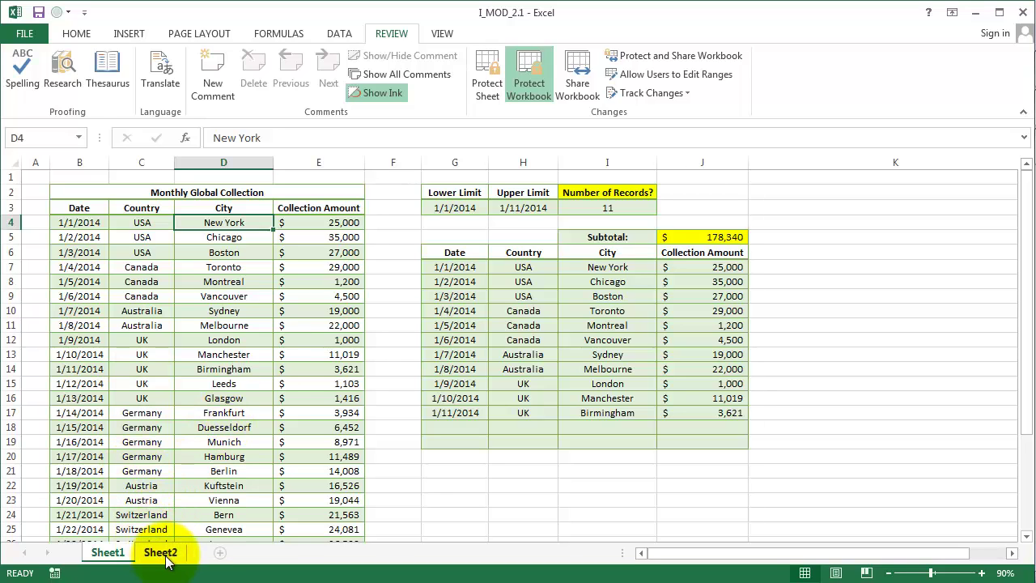